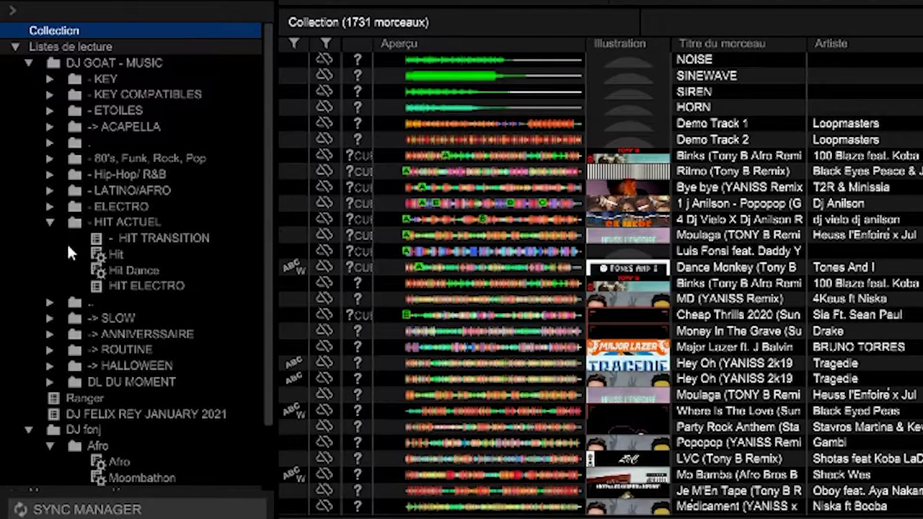
# Browse the playlists inside the HIT ACTUEL, LATINO/AFRO and ELECTRO folders, including the AFRO and HOUSE subfolders.
pyautogui.click(48, 223)
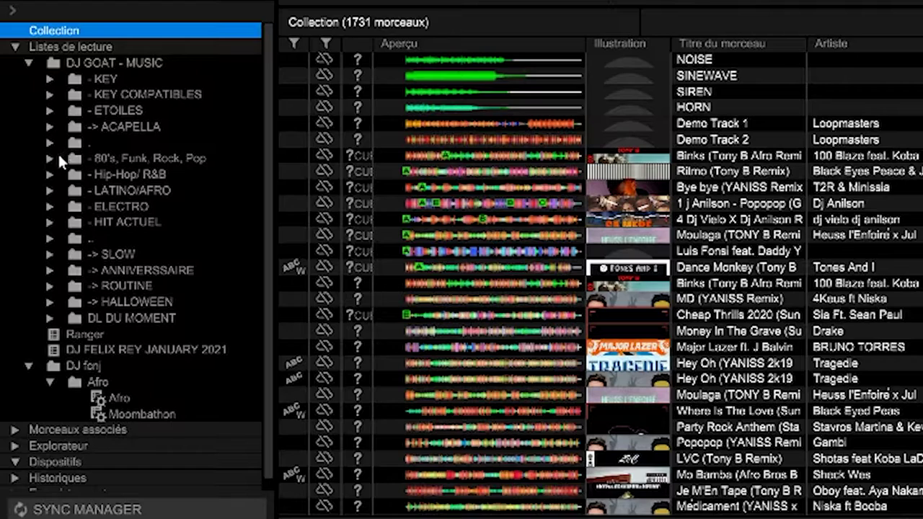
pyautogui.click(49, 190)
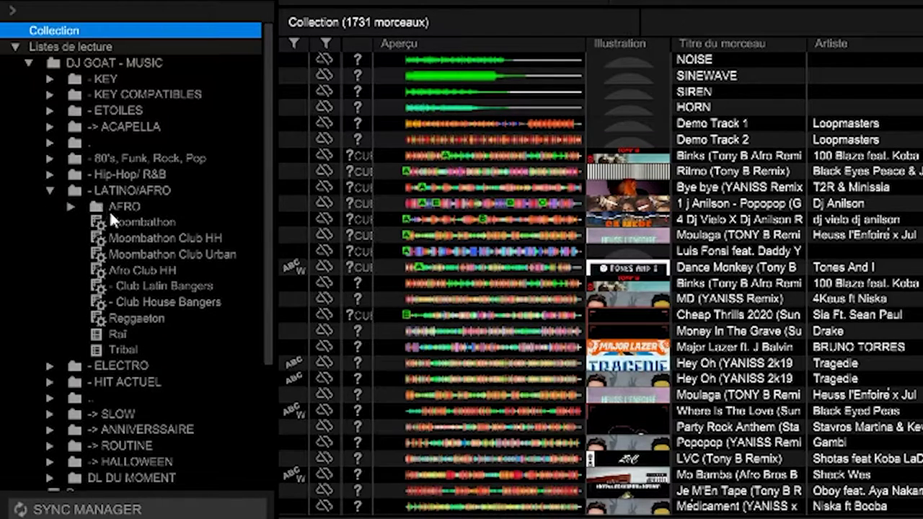
pyautogui.click(70, 206)
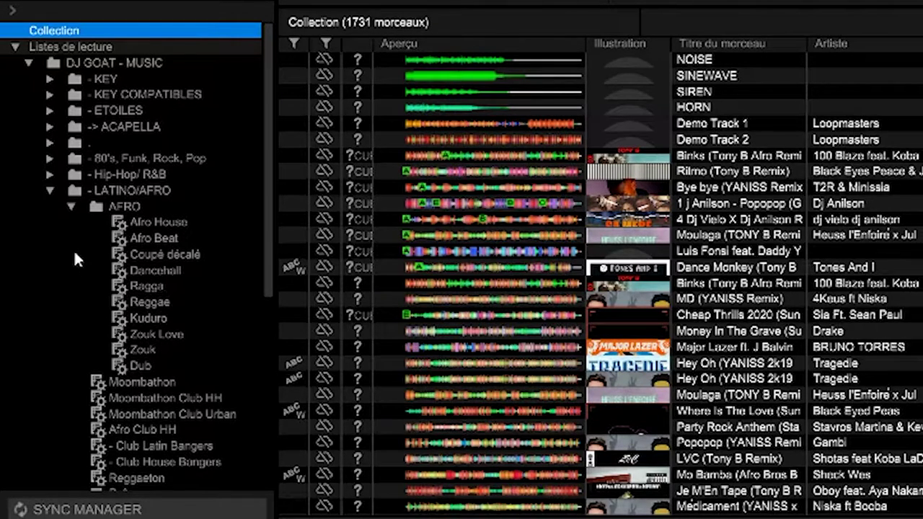
pyautogui.click(71, 207)
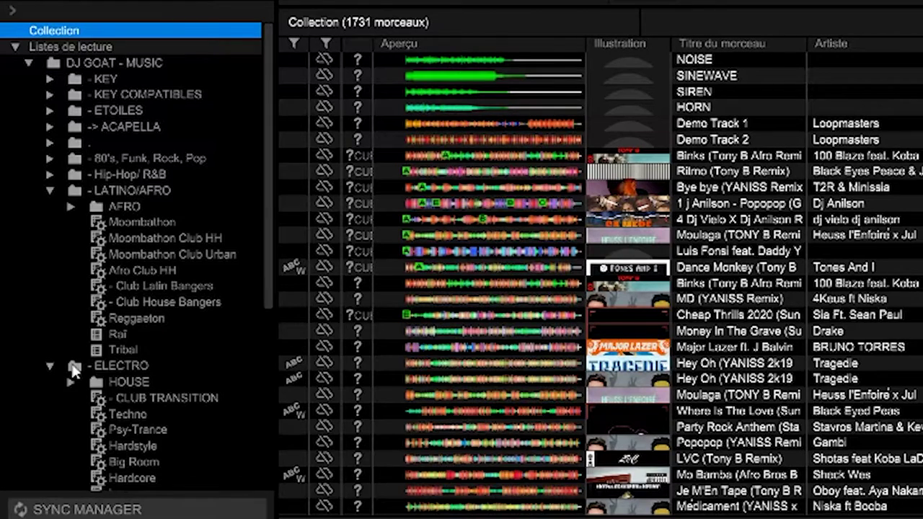
pyautogui.click(71, 382)
pyautogui.scroll(-5, 106, 263)
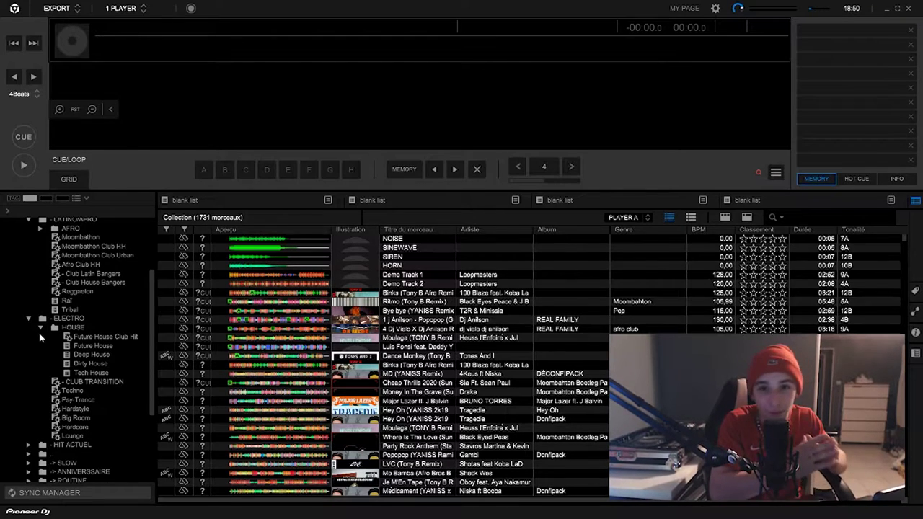
pyautogui.scroll(5, 72, 303)
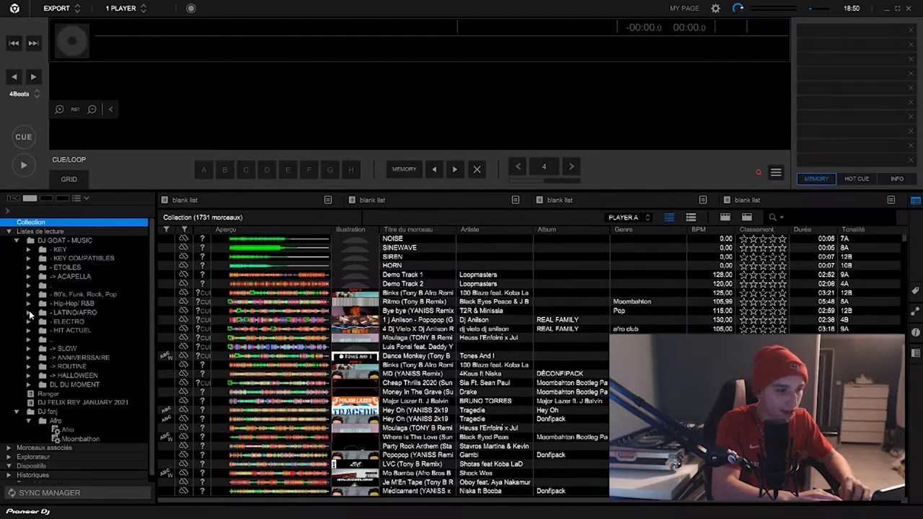
# Load the track "Overthinking (DJ Felix Rey Club Version)" from the Afro smart playlist into the player.
pyautogui.click(42, 252)
pyautogui.scroll(-1, 144, 451)
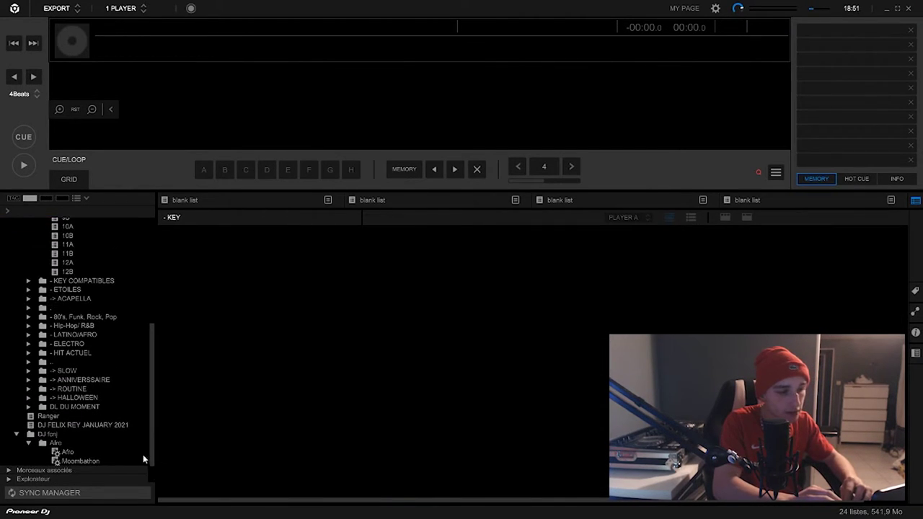
pyautogui.click(91, 453)
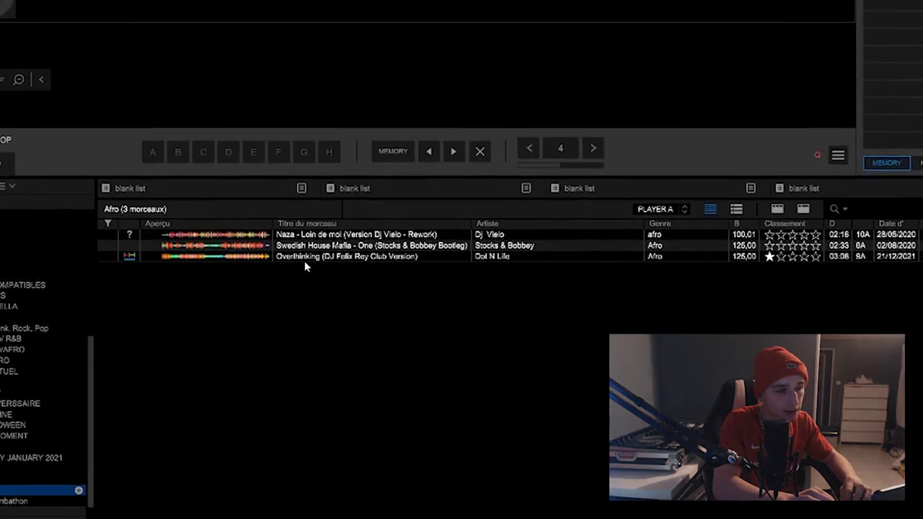
pyautogui.click(303, 258)
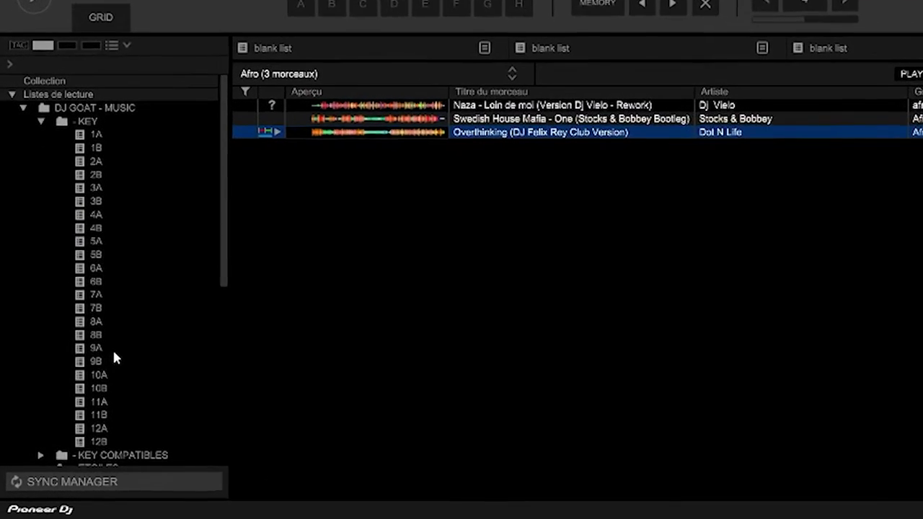
# View the 9B playlist in the KEY folder and the 9A playlist in the KEY COMPATIBLES folder.
pyautogui.click(69, 409)
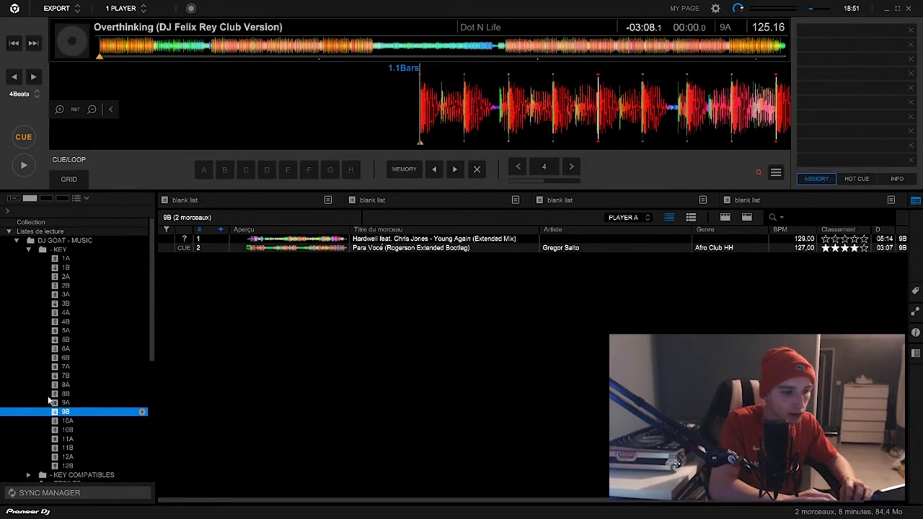
pyautogui.click(29, 249)
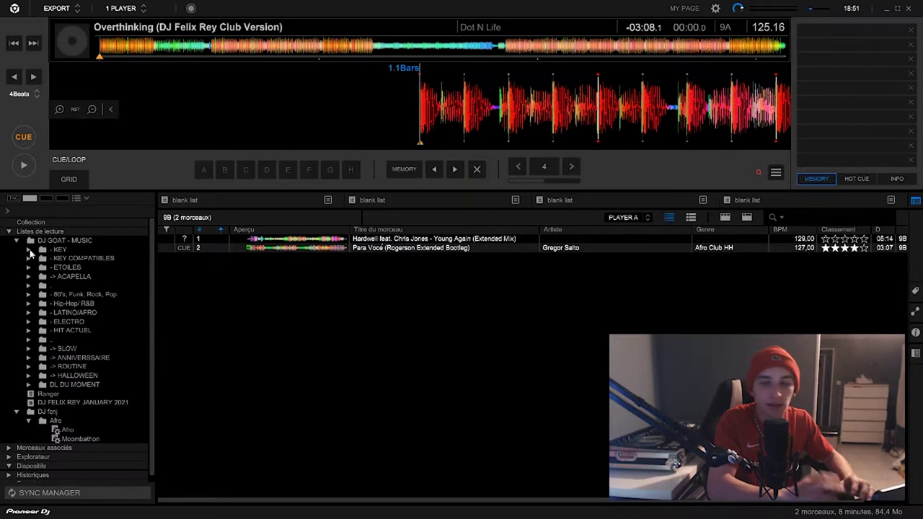
pyautogui.click(29, 258)
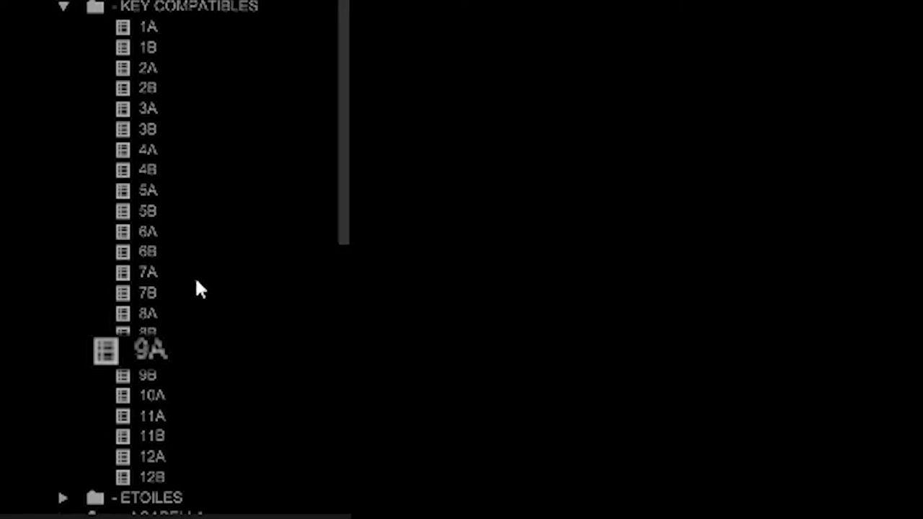
pyautogui.click(180, 350)
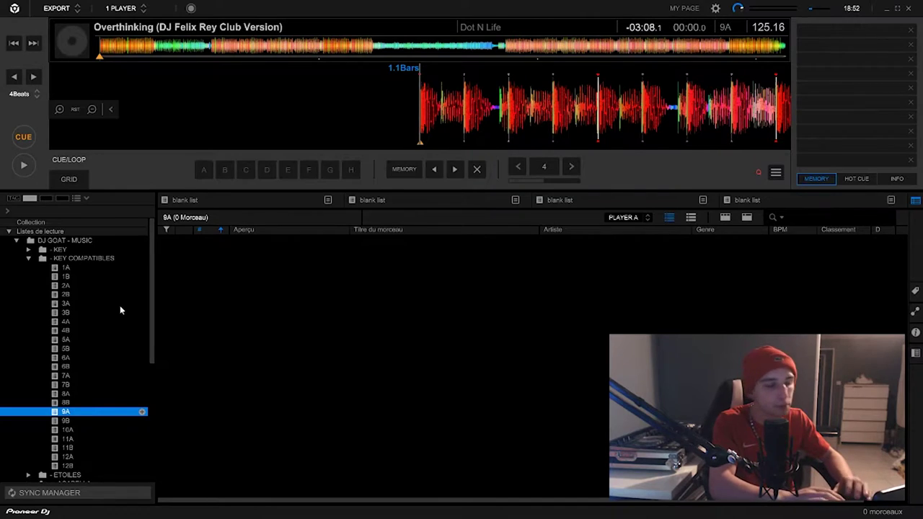
# View the tracks of the 5 Etoiles playlist in the ETOILES folder, and collapse that folder.
pyautogui.click(28, 258)
pyautogui.click(28, 268)
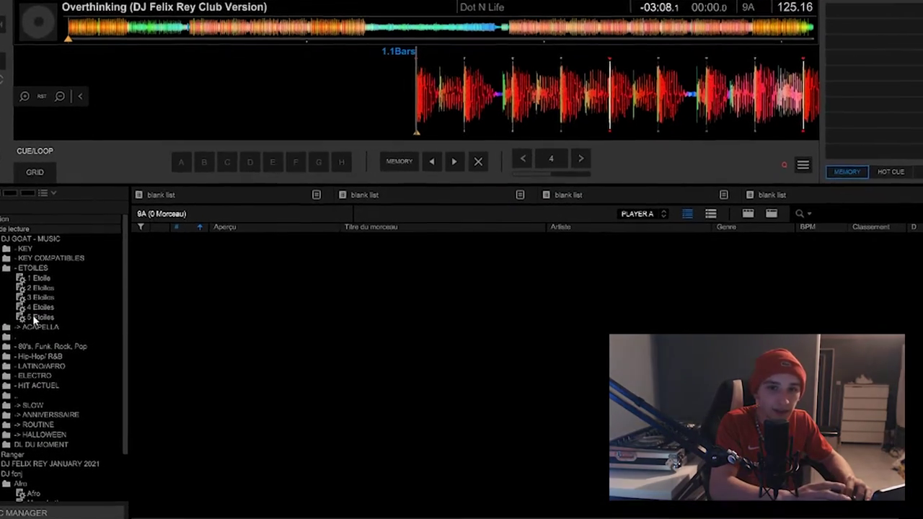
pyautogui.click(70, 312)
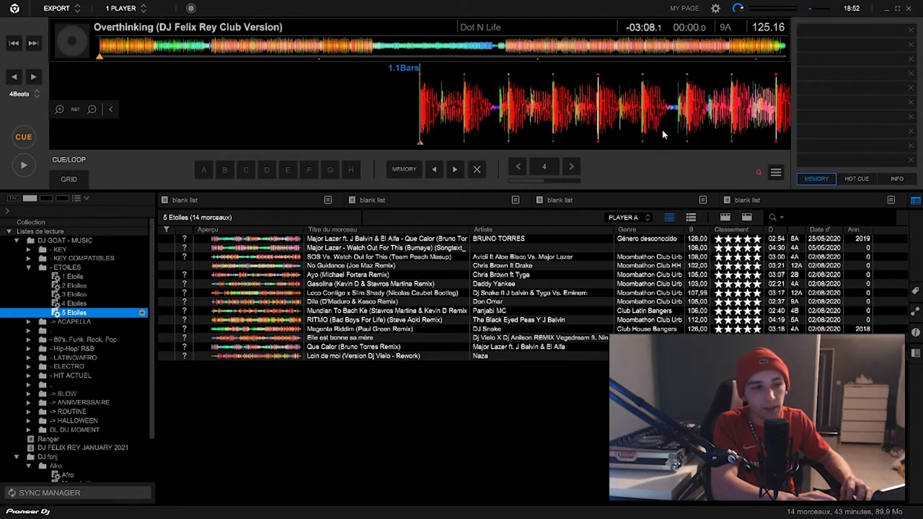
pyautogui.doubleClick(75, 265)
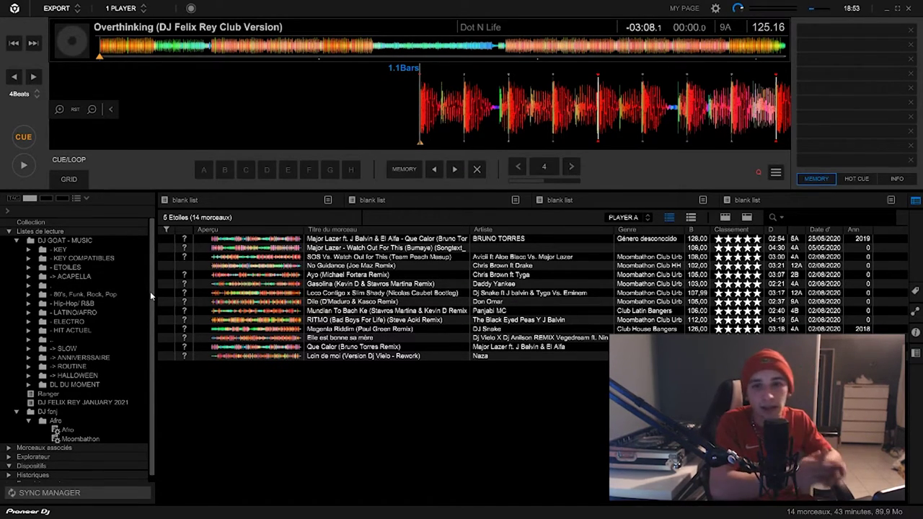
# Inspect the DJ fonj folder and select its Afro subfolder.
pyautogui.scroll(-1, 150, 291)
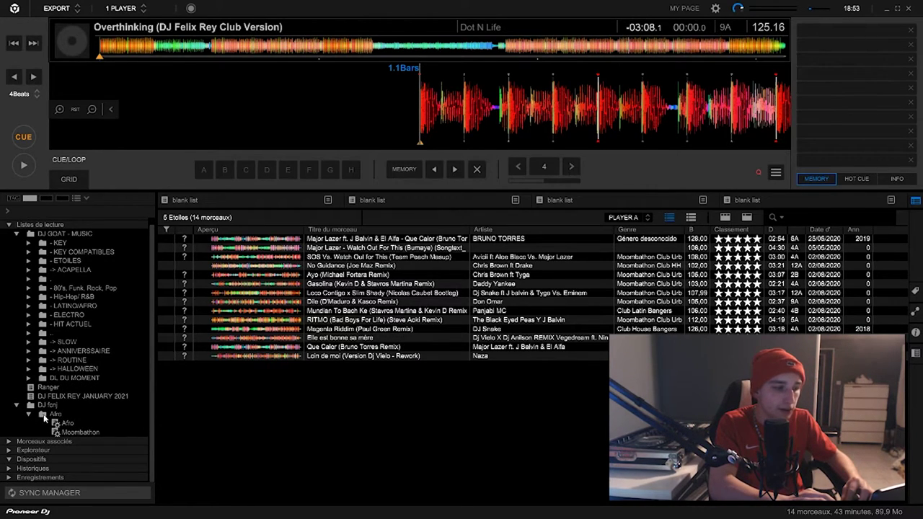
pyautogui.click(47, 416)
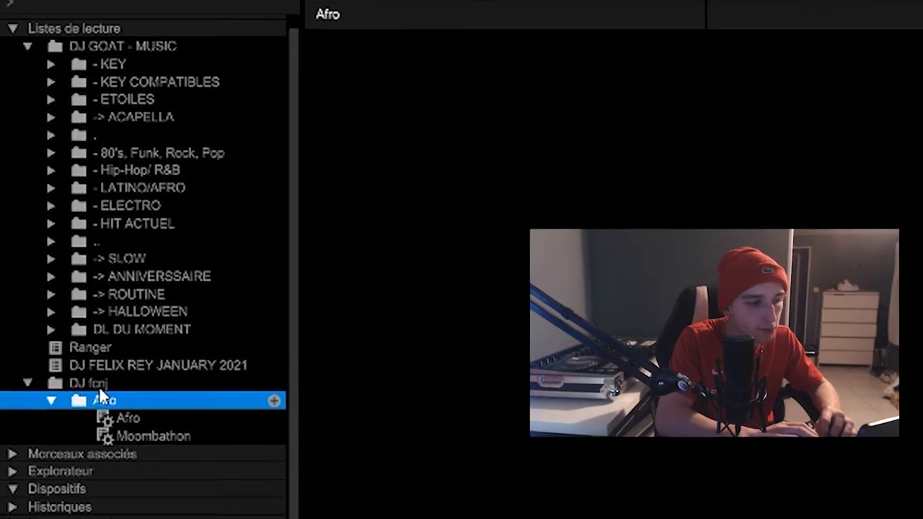
pyautogui.click(53, 407)
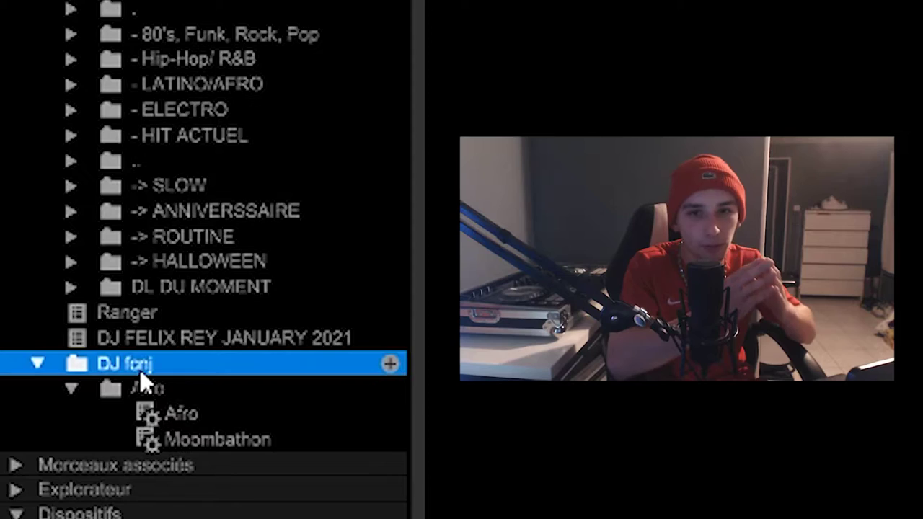
pyautogui.click(143, 389)
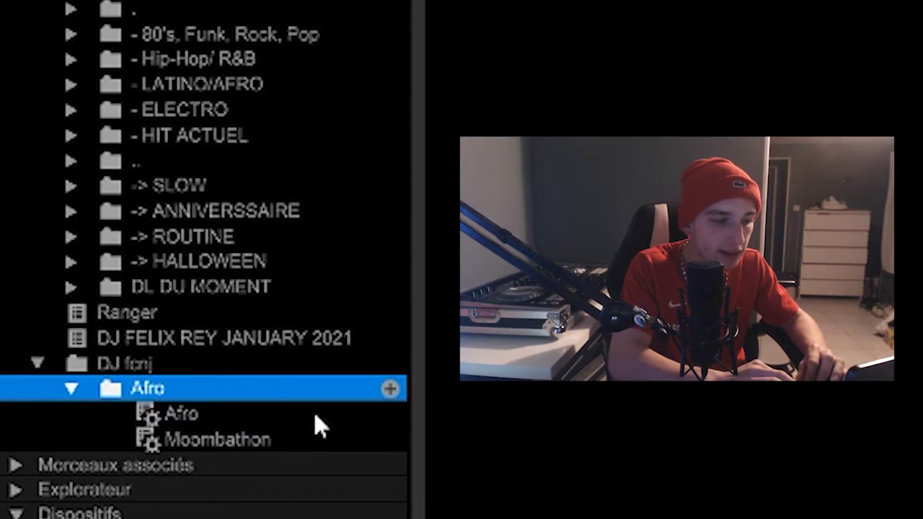
# Open the Afro smart playlist for editing and review the criteria available for its Genre condition.
pyautogui.rightClick(169, 386)
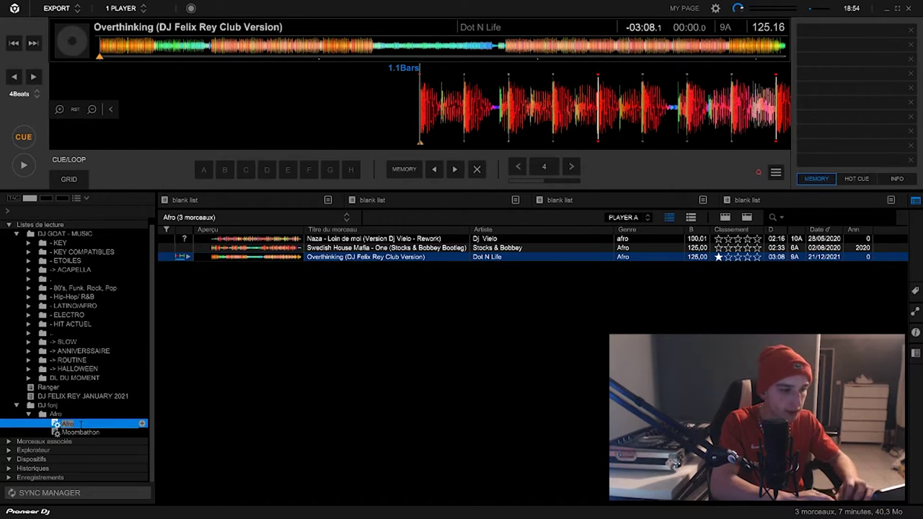
pyautogui.rightClick(148, 415)
pyautogui.click(149, 224)
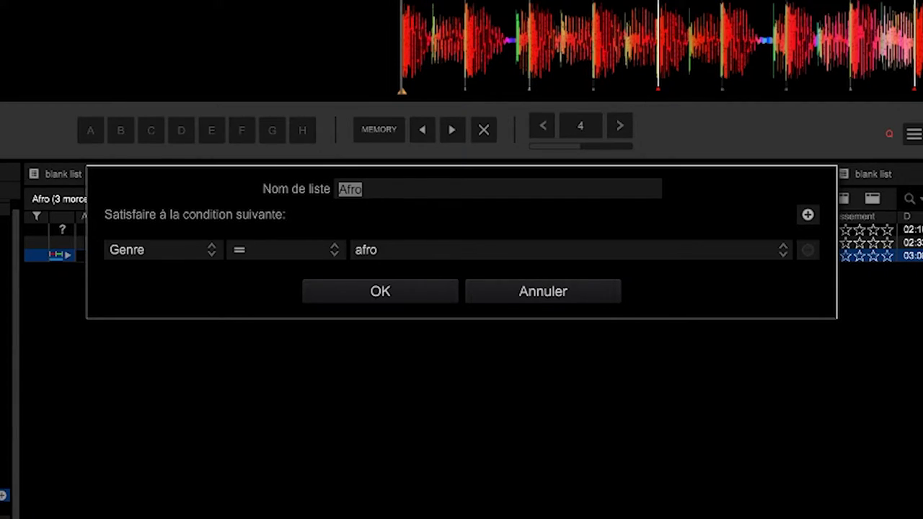
pyautogui.click(194, 252)
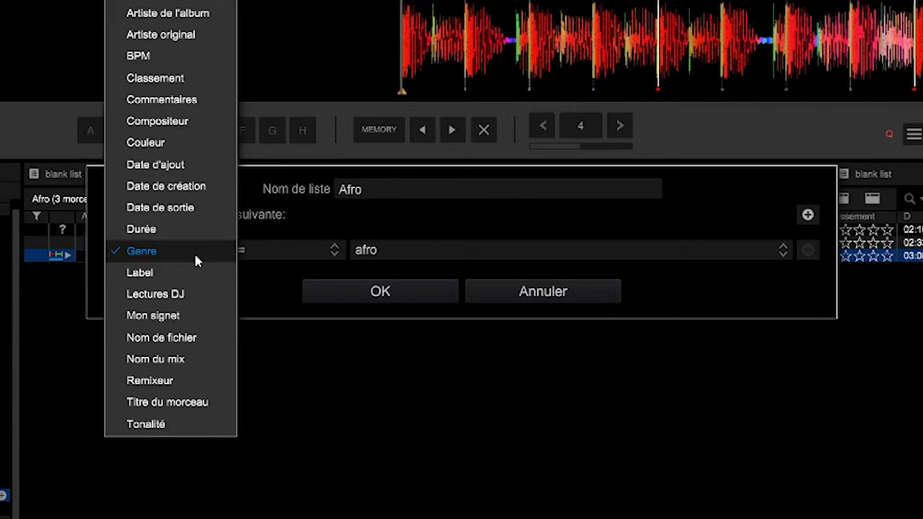
pyautogui.click(194, 251)
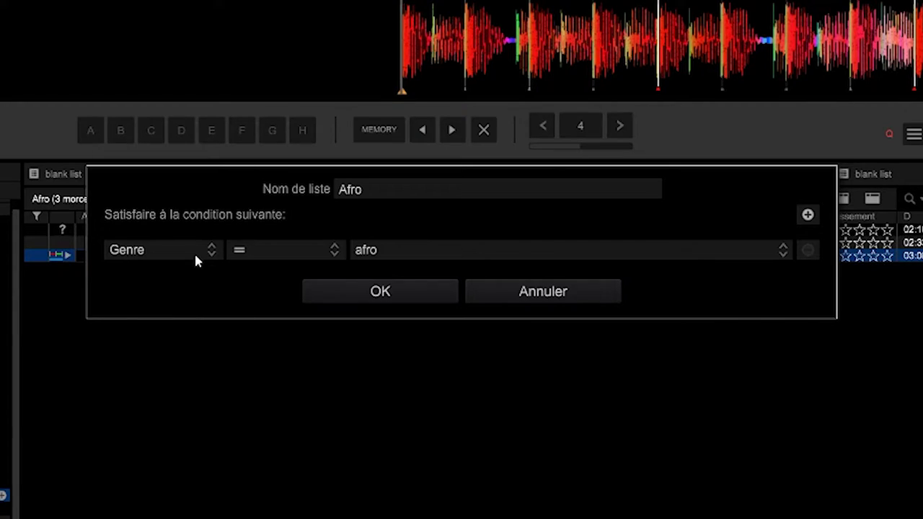
# Try a second condition based on BPM in the Afro smart playlist, remove it, and confirm the playlist settings.
pyautogui.click(807, 216)
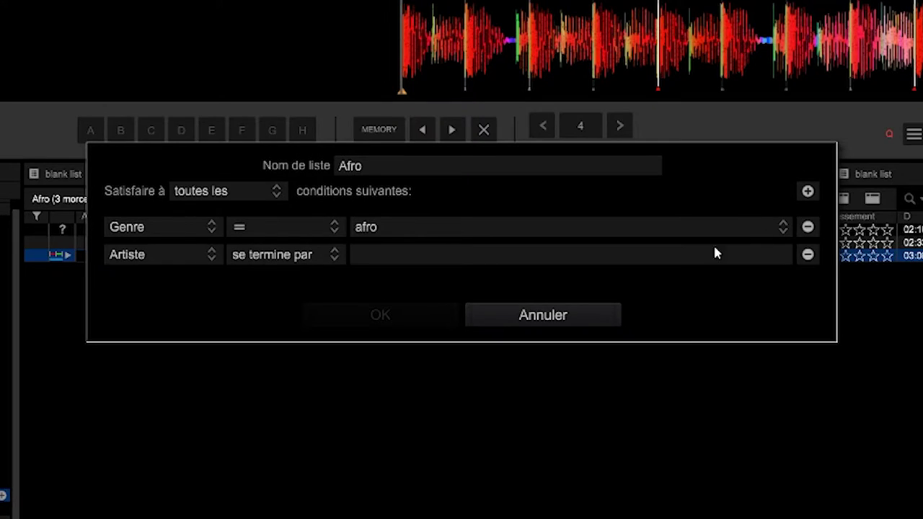
pyautogui.click(172, 262)
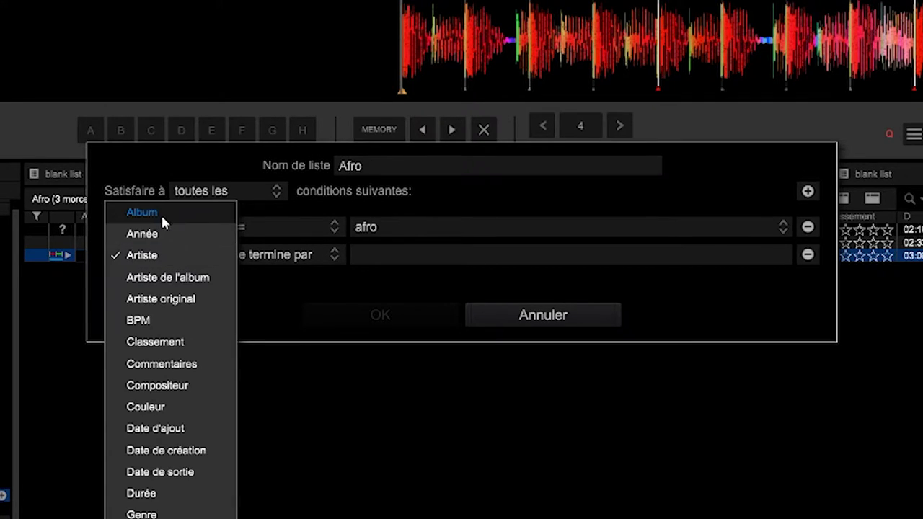
pyautogui.click(160, 328)
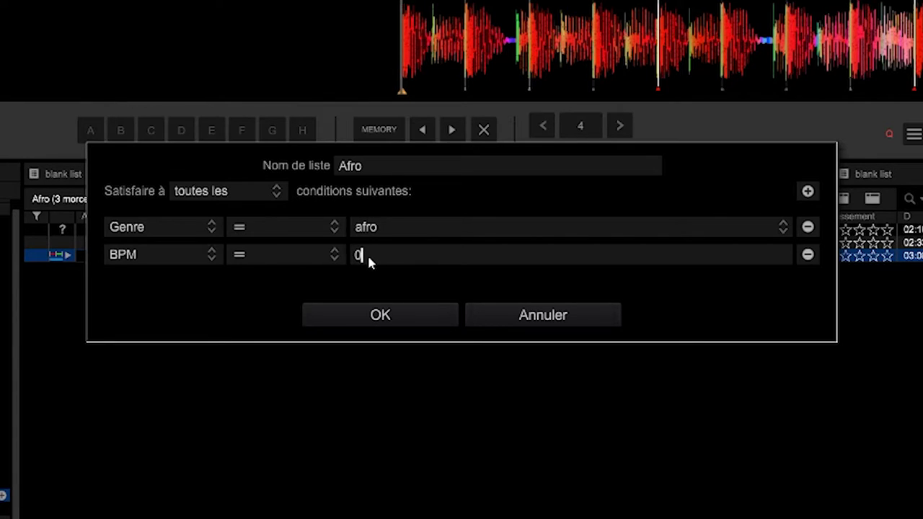
pyautogui.click(808, 254)
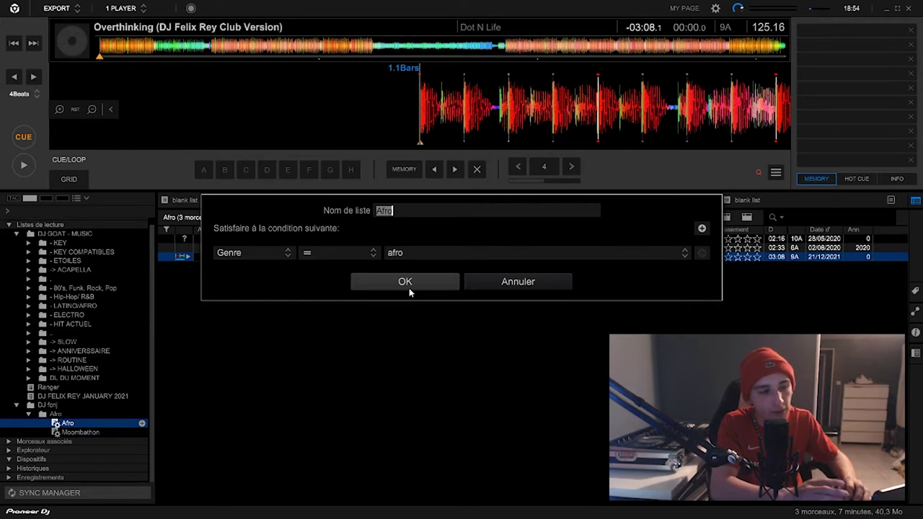
pyautogui.click(406, 282)
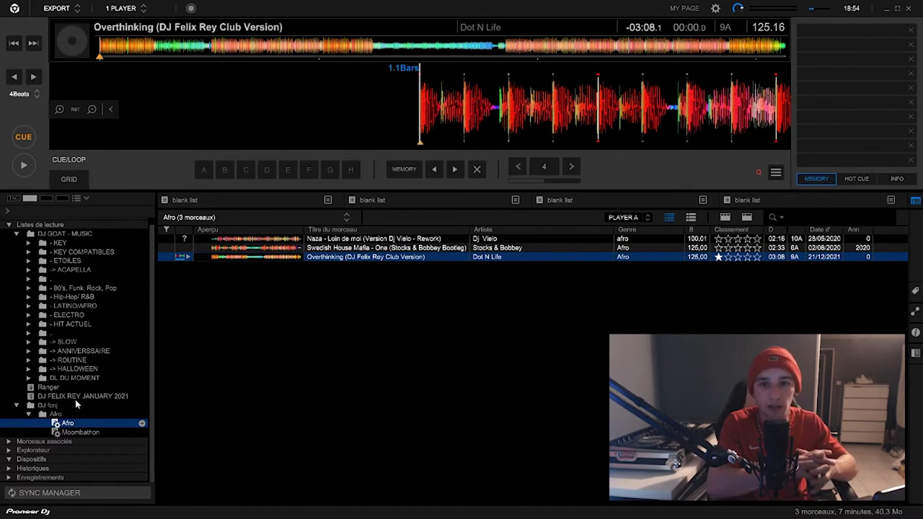
# Select the third track, "Infinity In My Mind Monster", in the DJ FELIX REY JANUARY 2021 playlist.
pyautogui.click(75, 396)
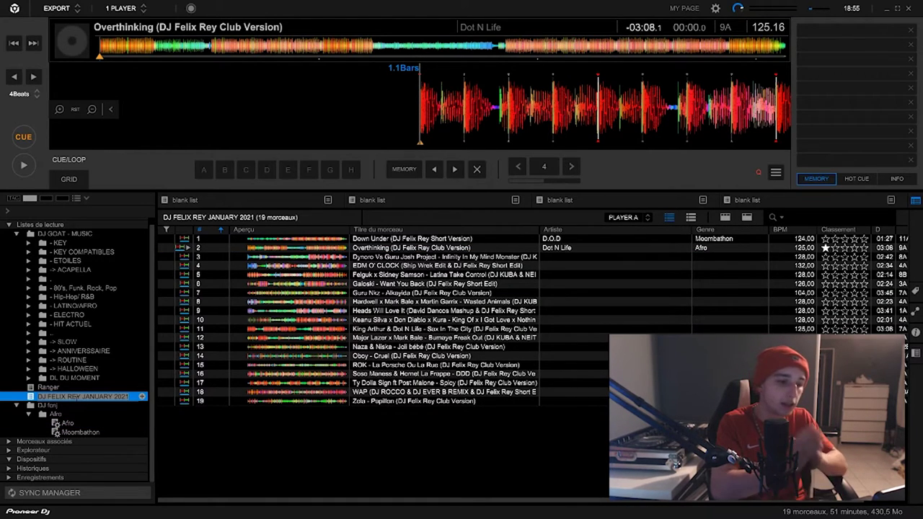
pyautogui.click(75, 398)
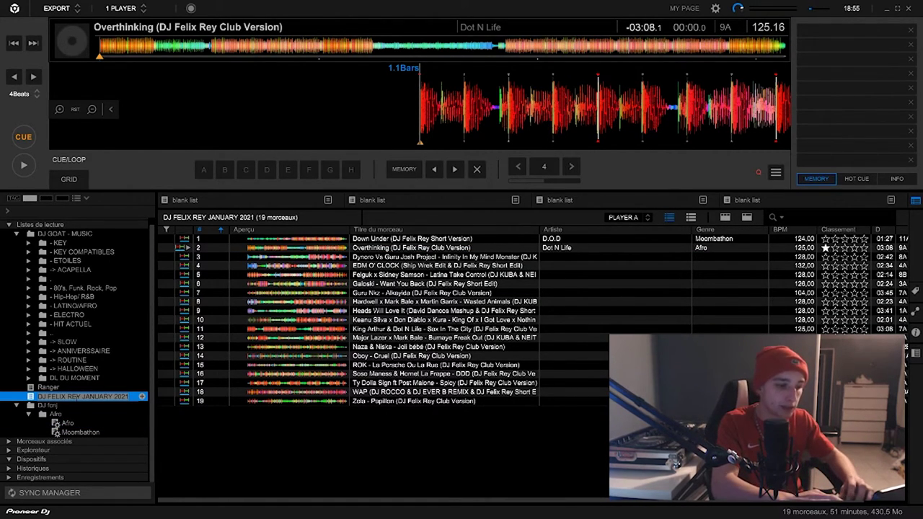
pyautogui.click(50, 405)
pyautogui.click(76, 397)
pyautogui.click(447, 256)
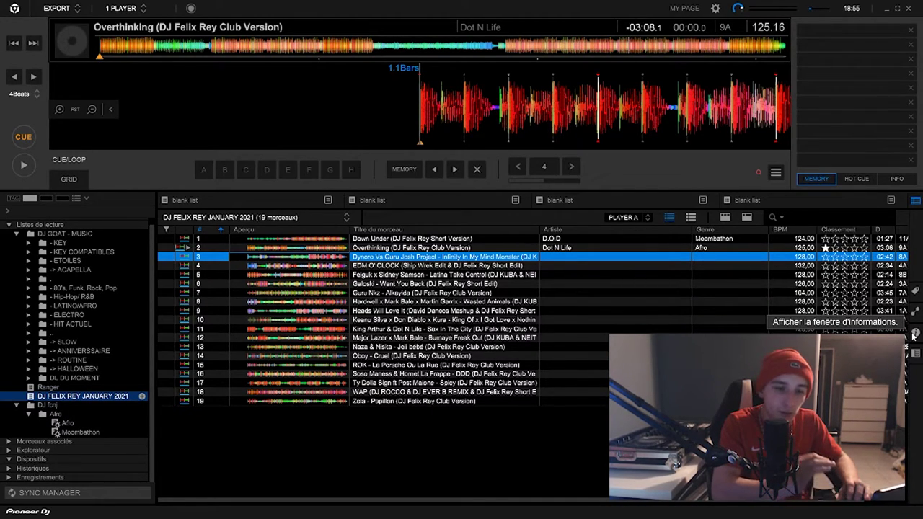
# In the track's information, move "Dynoro Vs Guru Josh Project" out of the title and into the artist field.
pyautogui.click(915, 334)
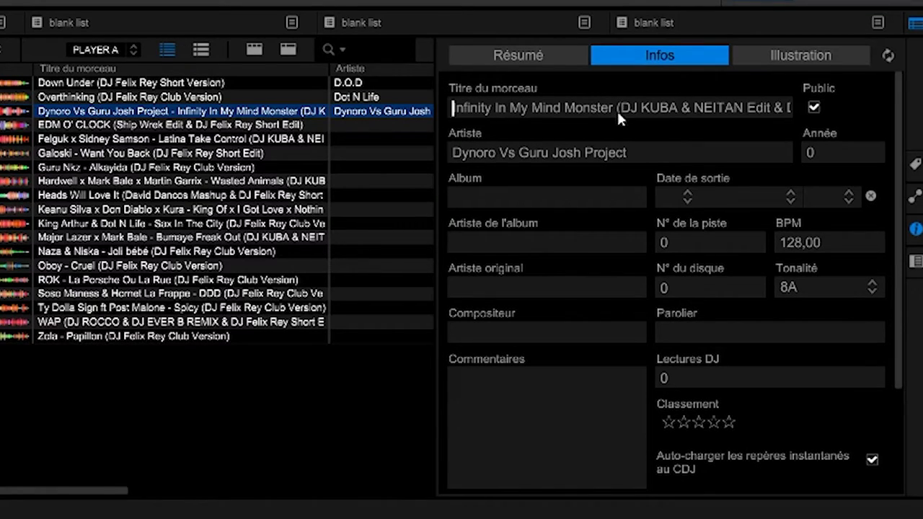
pyautogui.moveTo(613, 108); pyautogui.dragTo(771, 113)
pyautogui.press('Return')
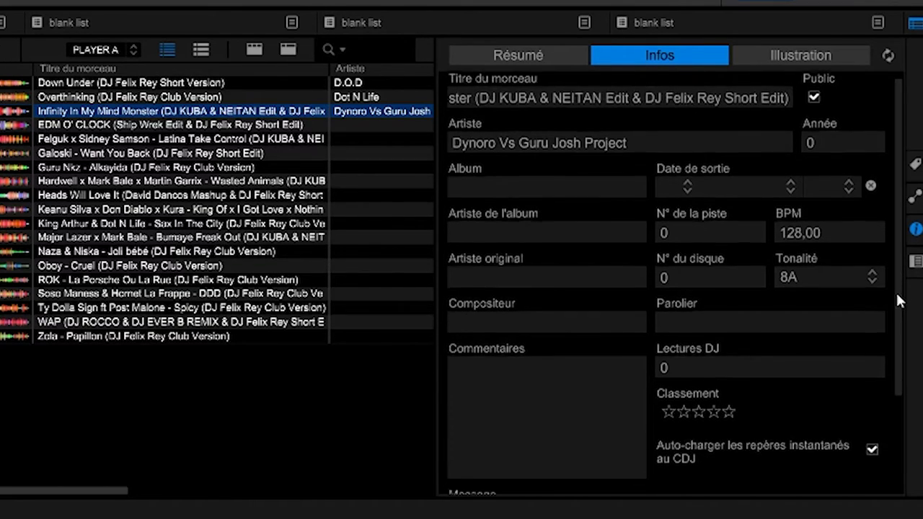
# Set the genre of "Infinity In My Mind Monster" to the existing Afro entry in the track's information.
pyautogui.scroll(-3, 890, 363)
pyautogui.scroll(-1, 892, 373)
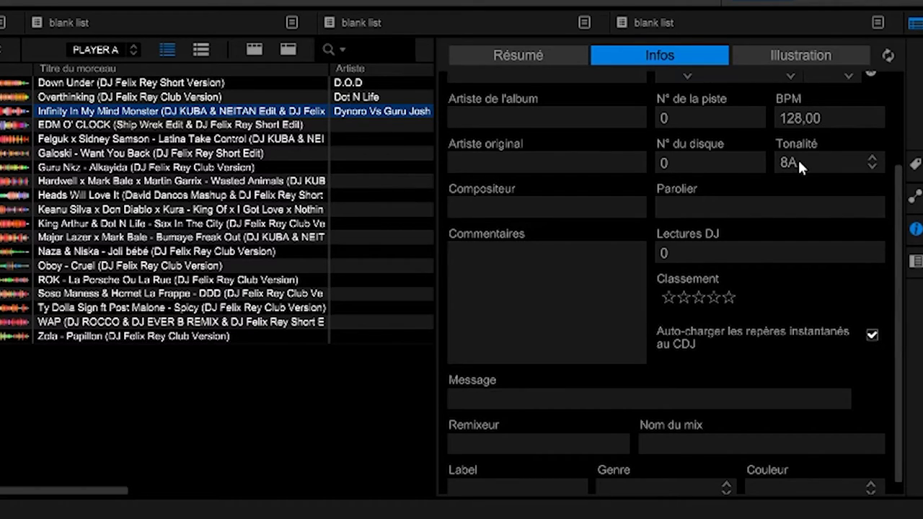
pyautogui.scroll(-1, 829, 360)
pyautogui.click(722, 473)
pyautogui.scroll(-3, 714, 433)
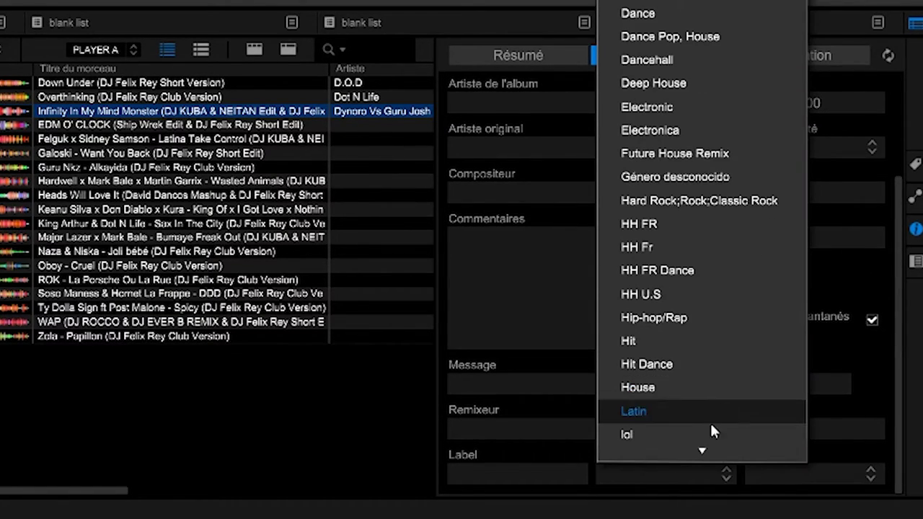
pyautogui.scroll(5, 701, 444)
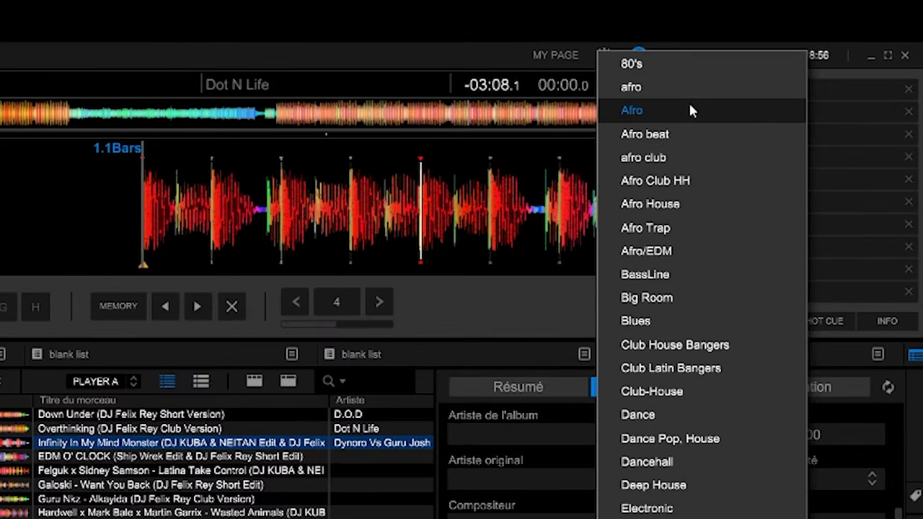
pyautogui.click(689, 107)
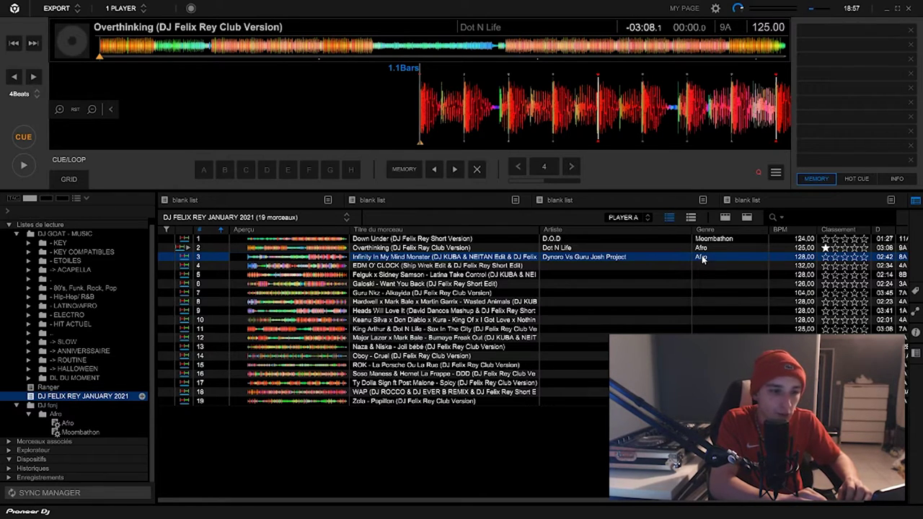
# Open the Afro smart playlist and select the "Infinity In My Mind Monster" track in it.
pyautogui.click(96, 422)
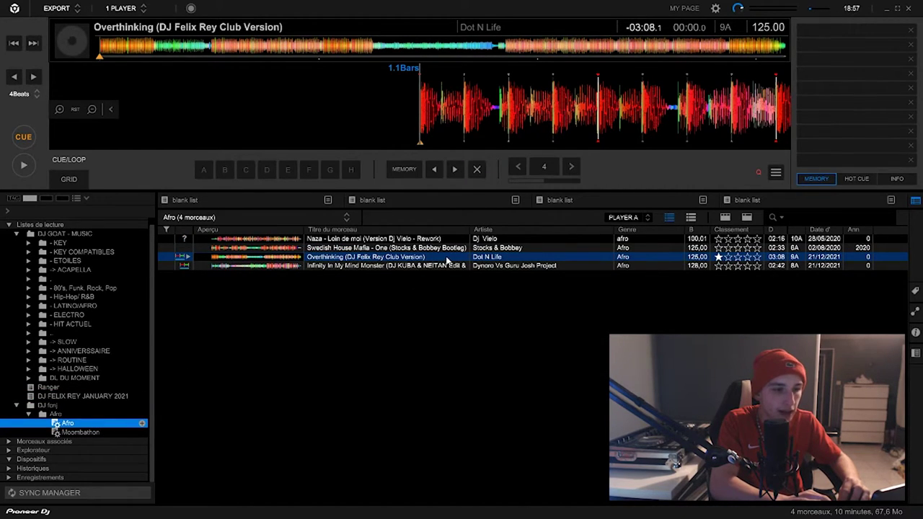
pyautogui.click(330, 266)
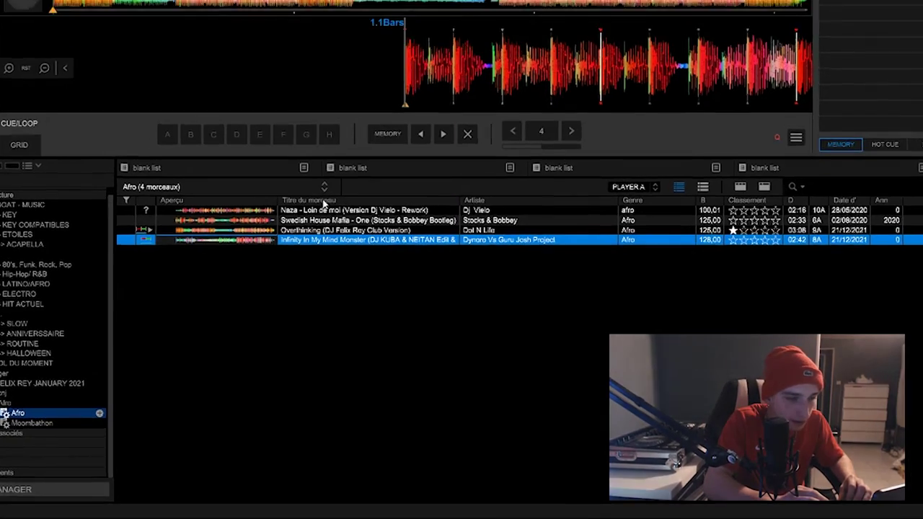
# Review the columns available for the track list and preview the full artwork view before restoring the compact list.
pyautogui.rightClick(347, 230)
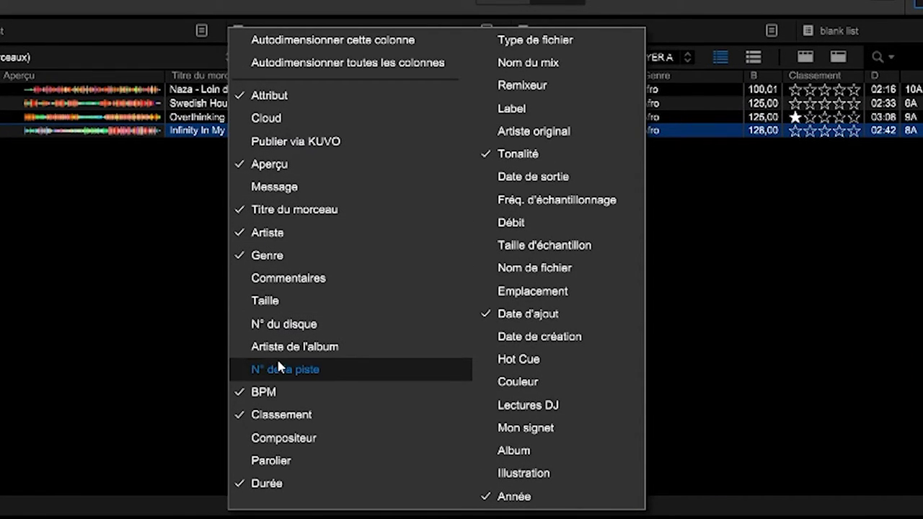
pyautogui.click(295, 311)
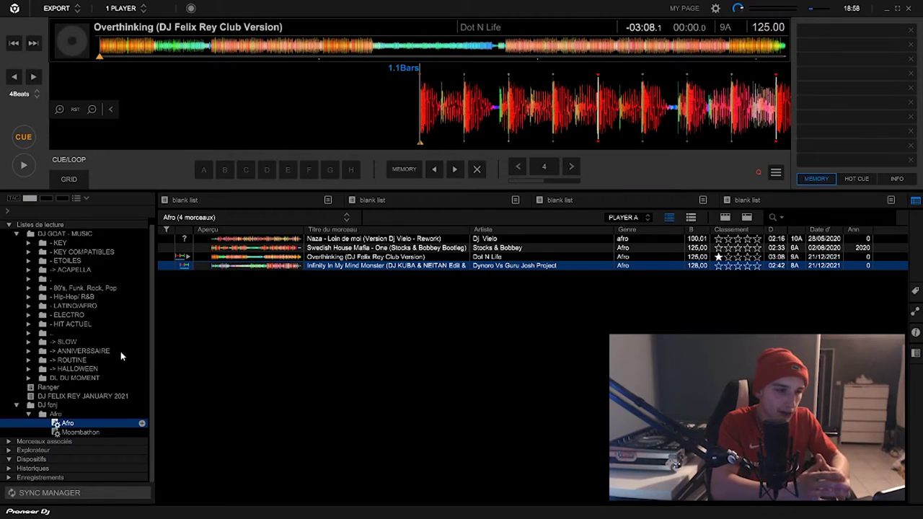
pyautogui.click(690, 218)
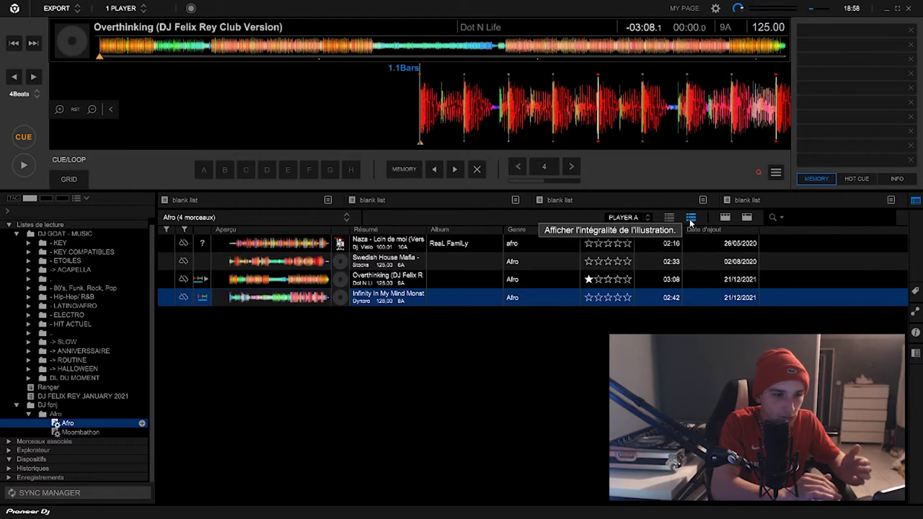
pyautogui.click(670, 219)
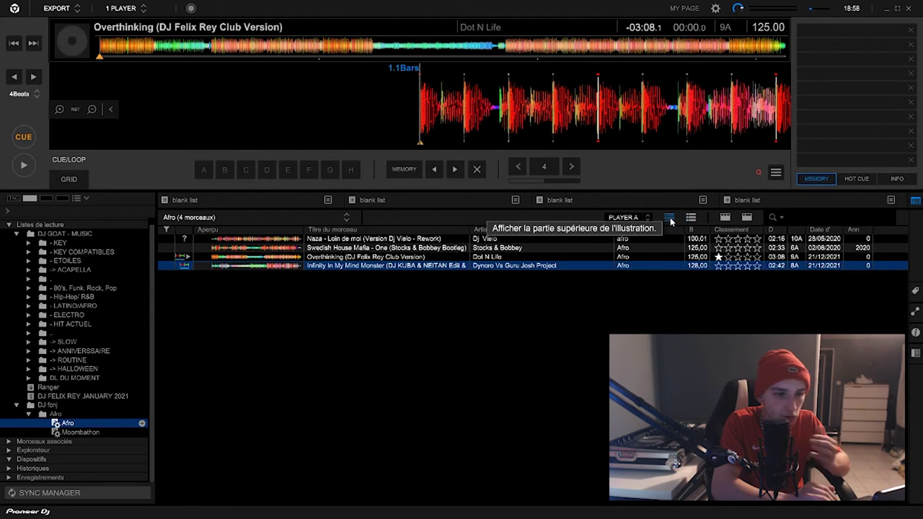
pyautogui.click(156, 456)
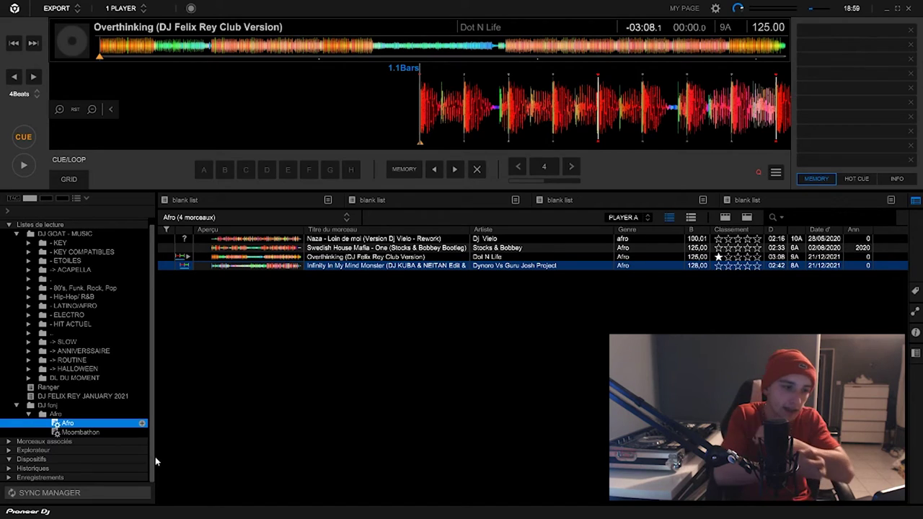
# Switch to File Explorer and look through the Clé DJ music folder and its Pack subfolder.
pyautogui.hotkey('alt', 'Tab')
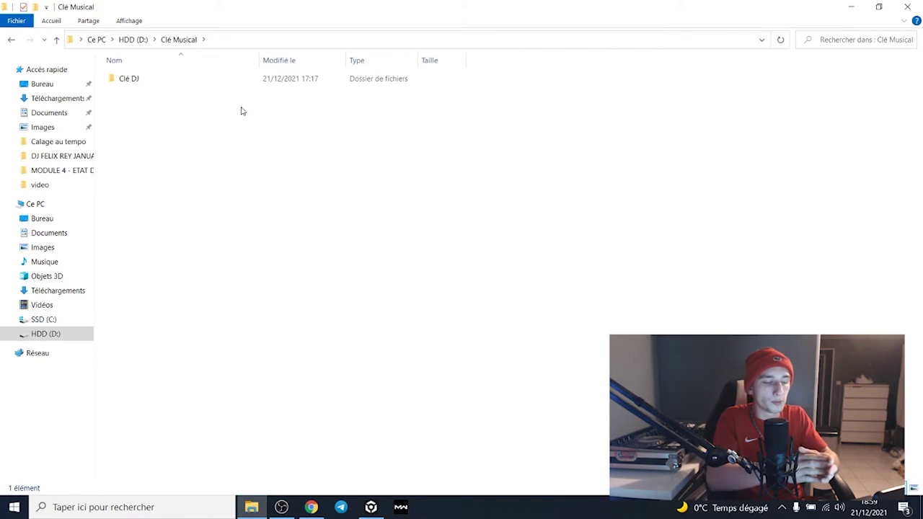
pyautogui.doubleClick(166, 79)
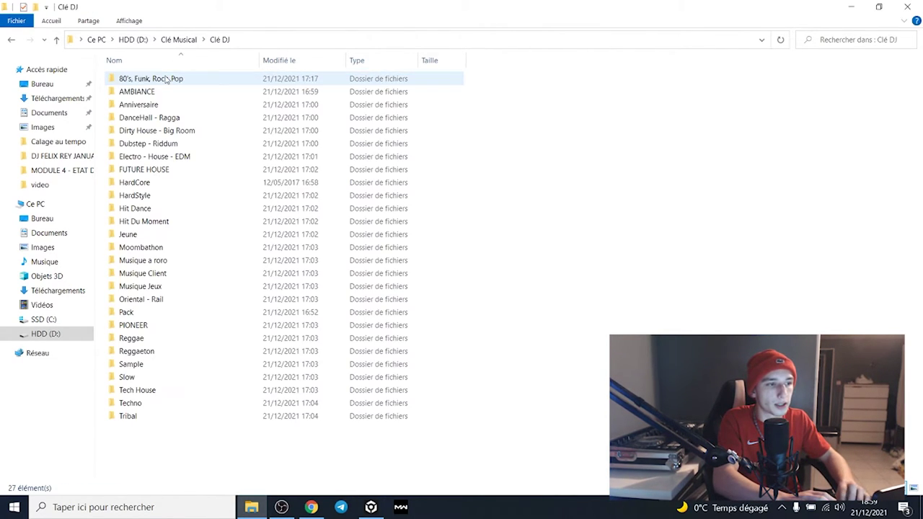
pyautogui.doubleClick(166, 317)
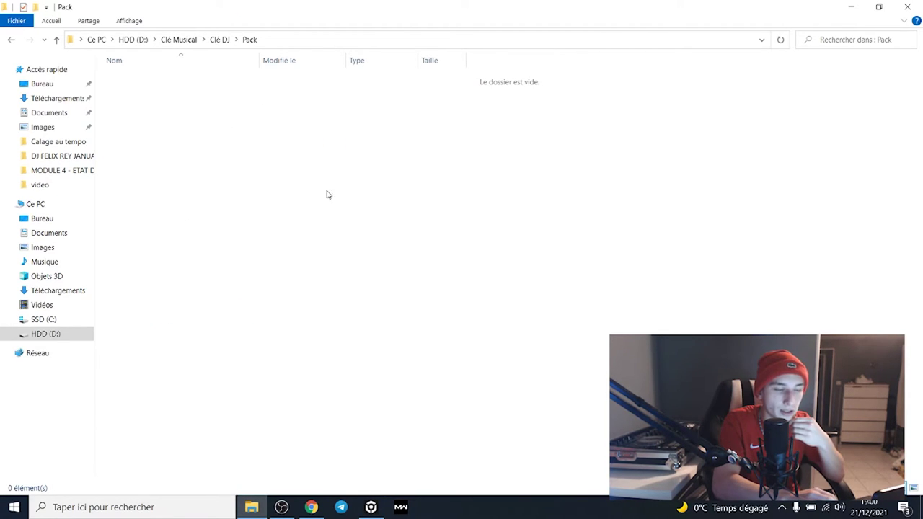
pyautogui.click(254, 509)
pyautogui.click(257, 511)
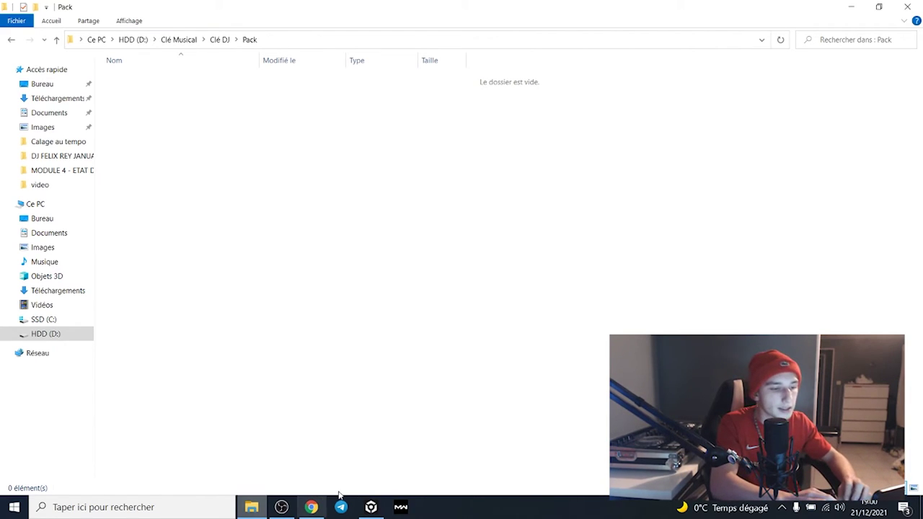
# Switch back to rekordbox and select "Naza - Loin de moi (Version Dj Vielo - Rework)" in the Afro playlist.
pyautogui.click(371, 507)
pyautogui.click(367, 273)
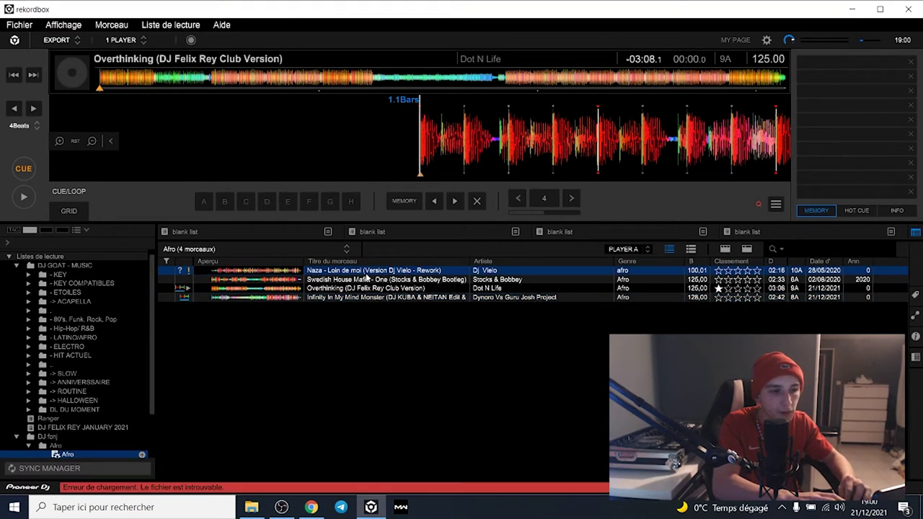